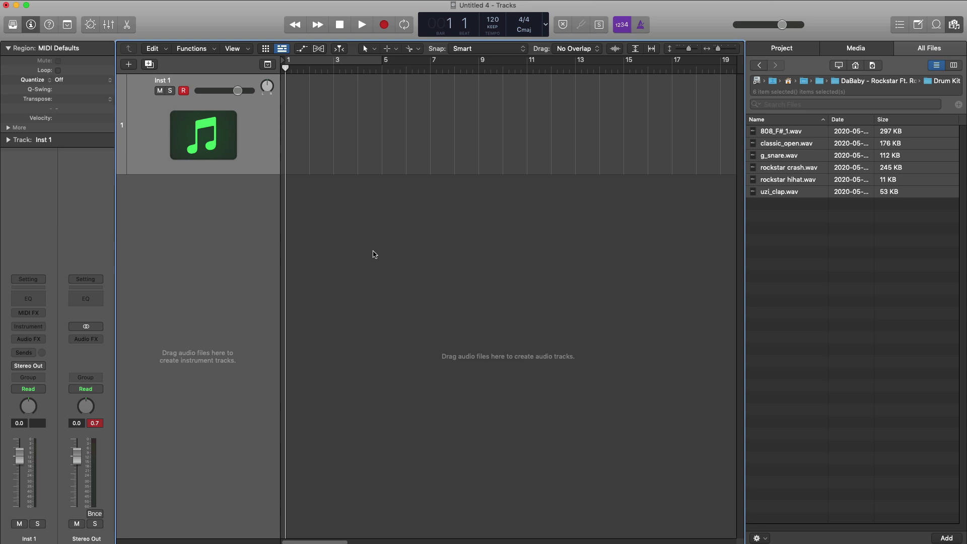
Step: Clear the current selection in the file browser so the six drum samples can be reselected
{"action": "left_click", "coordinate": [807, 328]}
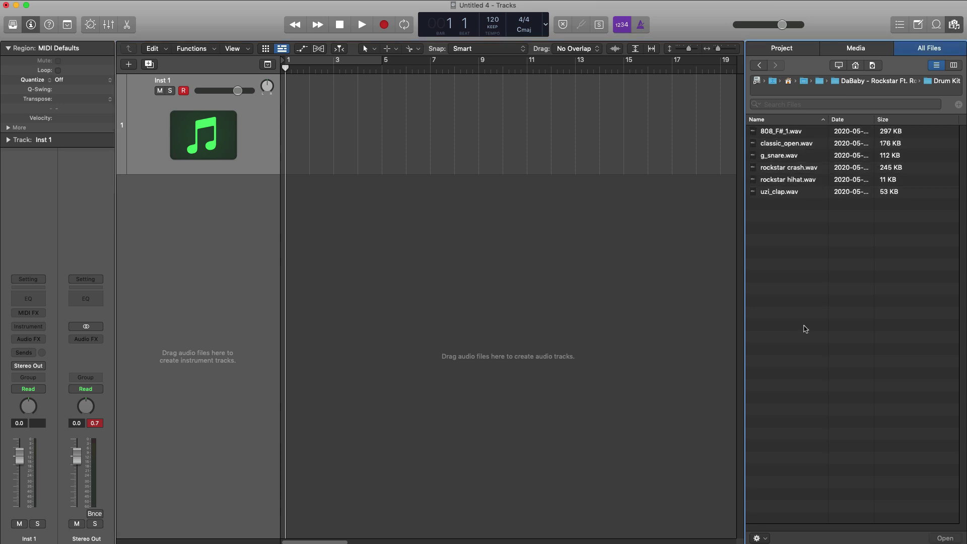
Step: Drop the six samples into the tracks area to build a Drum Machine Designer kit, then audition its pads
{"action": "left_click_drag", "start_coordinate": [809, 306], "coordinate": [181, 228]}
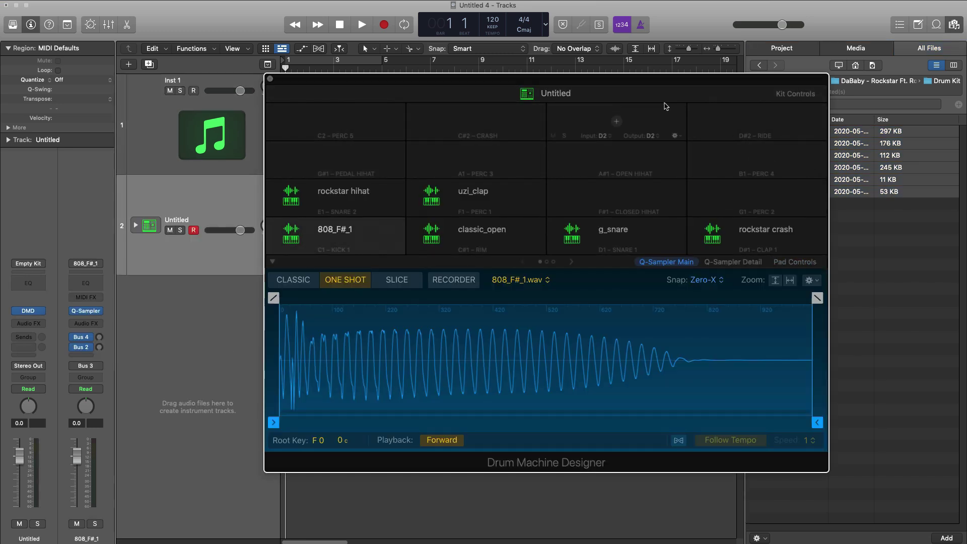
{"action": "left_click_drag", "start_coordinate": [626, 78], "coordinate": [544, 59]}
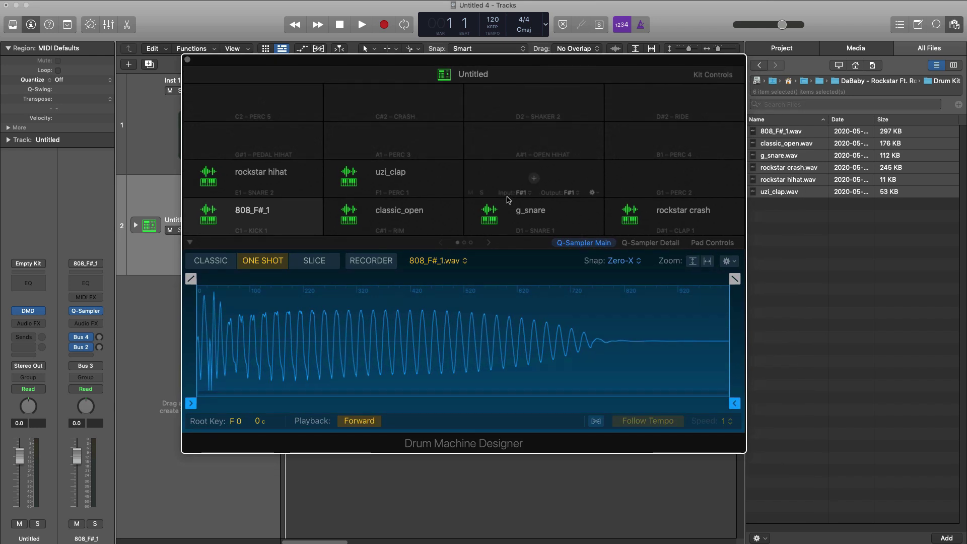
{"action": "left_click", "coordinate": [210, 222]}
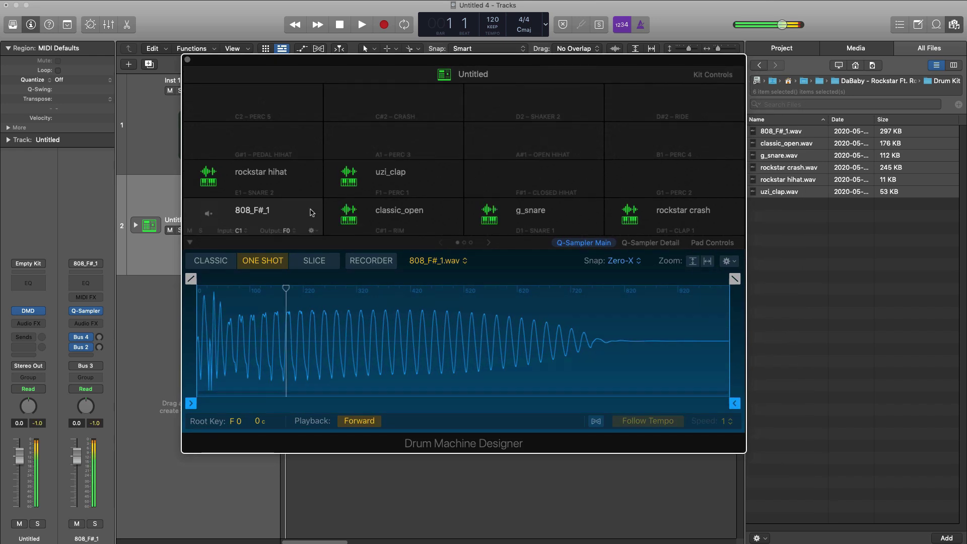
{"action": "left_click", "coordinate": [352, 220]}
{"action": "left_click", "coordinate": [499, 224]}
{"action": "left_click", "coordinate": [624, 214]}
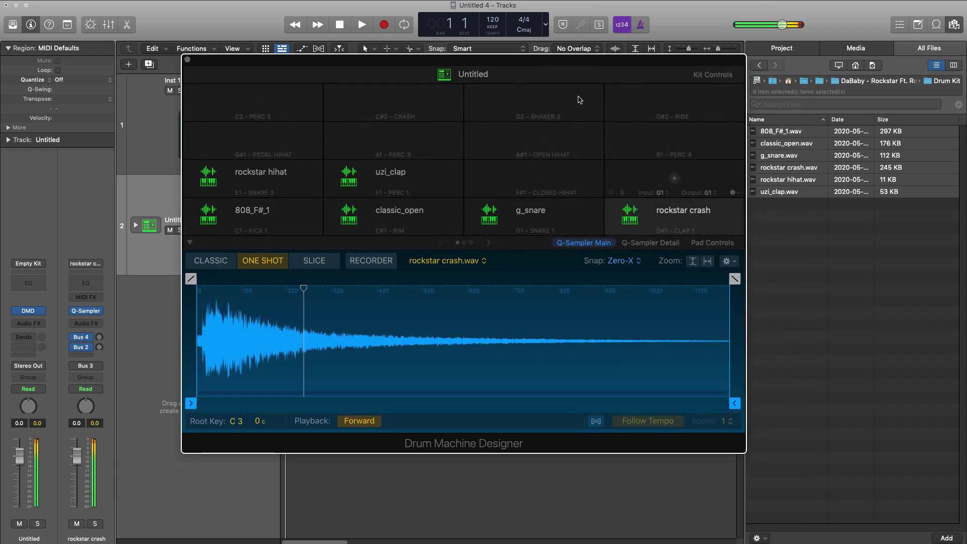
{"action": "left_click_drag", "start_coordinate": [577, 66], "coordinate": [525, 69]}
Step: Put uzi_clap on the F#1 closed hihat pad and rockstar hihat on the G1 pad
{"action": "left_click", "coordinate": [788, 194]}
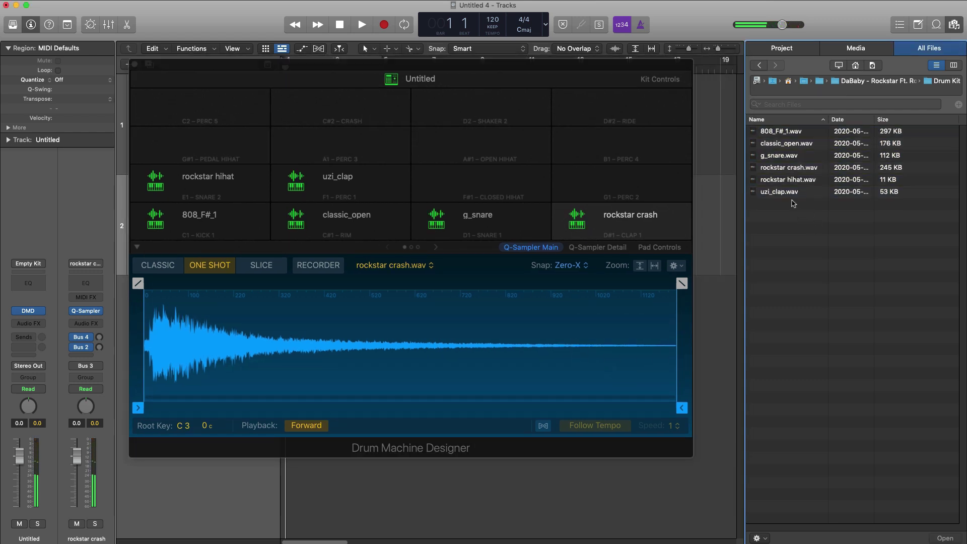
{"action": "left_click_drag", "start_coordinate": [787, 194], "coordinate": [624, 182]}
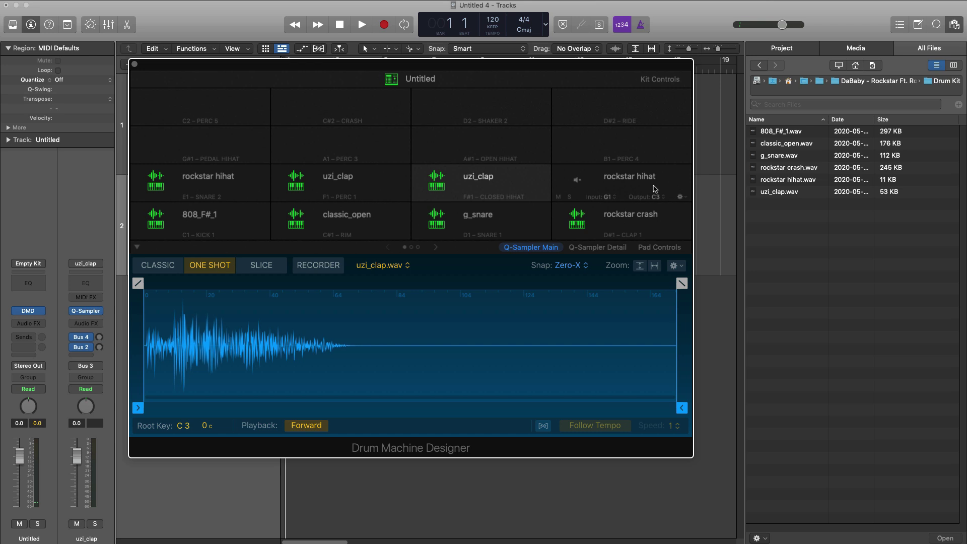
{"action": "left_click", "coordinate": [783, 194]}
{"action": "left_click", "coordinate": [784, 193]}
{"action": "left_click", "coordinate": [783, 134], "text": "shift"}
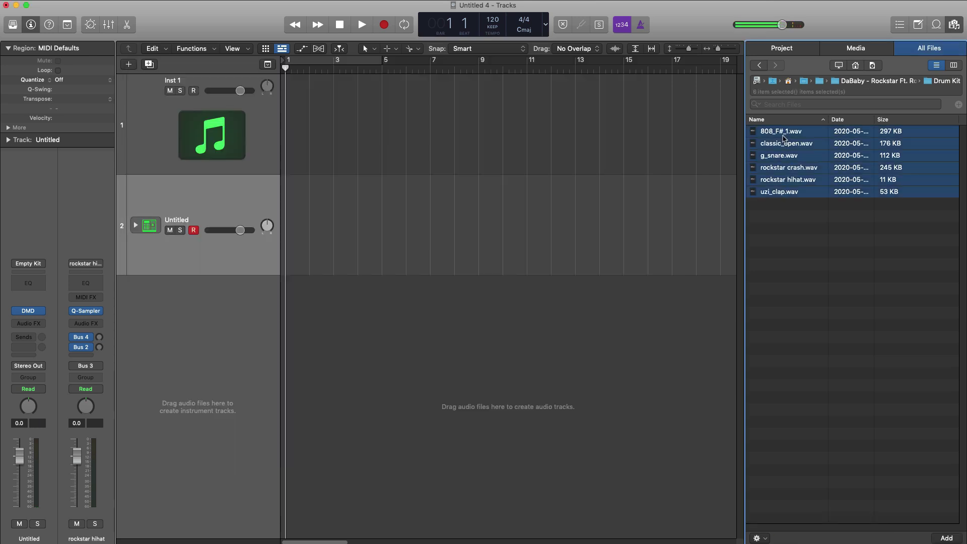
{"action": "left_click", "coordinate": [186, 321]}
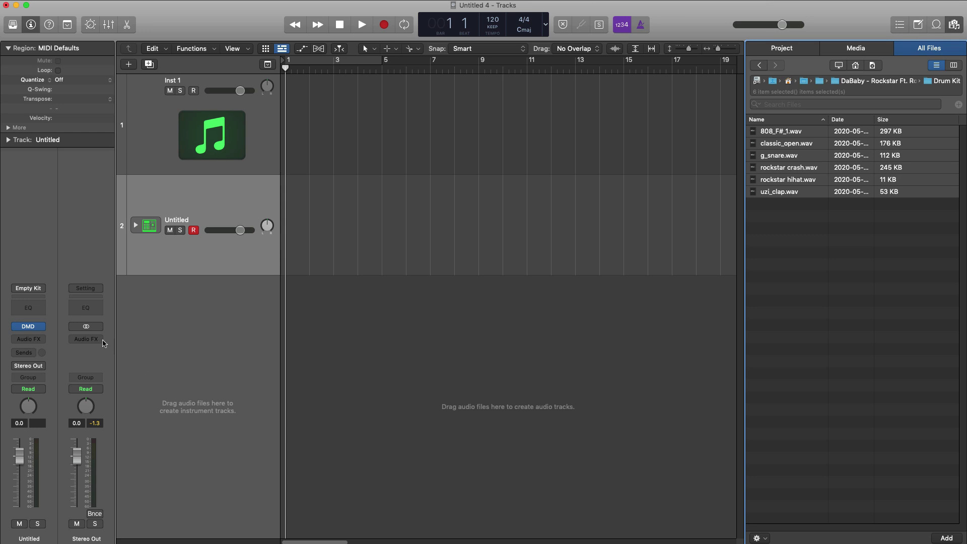
Step: Bring up the Drum Machine Designer window from the channel strip's instrument slot, showing all eight pads
{"action": "left_click", "coordinate": [28, 327]}
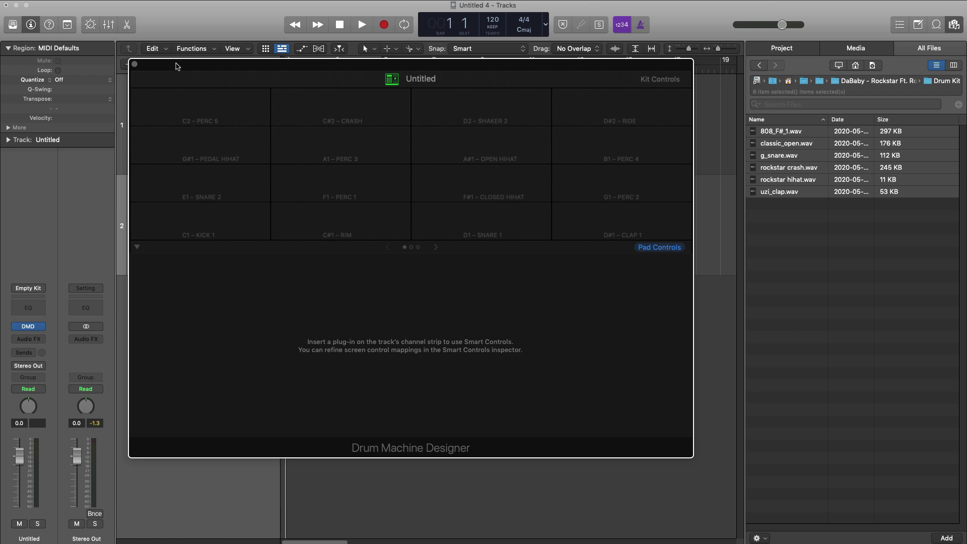
{"action": "left_click", "coordinate": [135, 65]}
{"action": "left_click", "coordinate": [31, 327]}
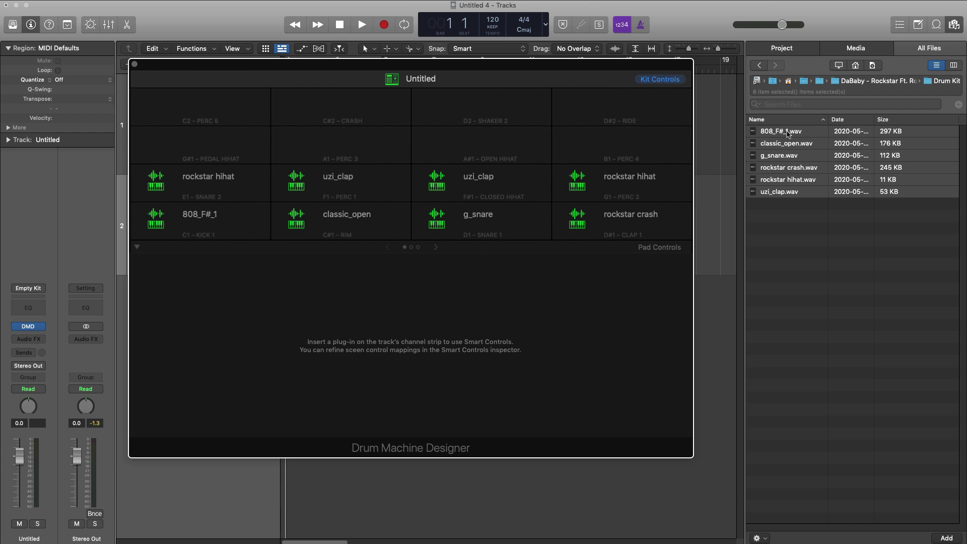
Step: Load the six samples onto the empty upper pads, check a few, then close the kit and browser
{"action": "left_click_drag", "start_coordinate": [797, 133], "coordinate": [230, 143]}
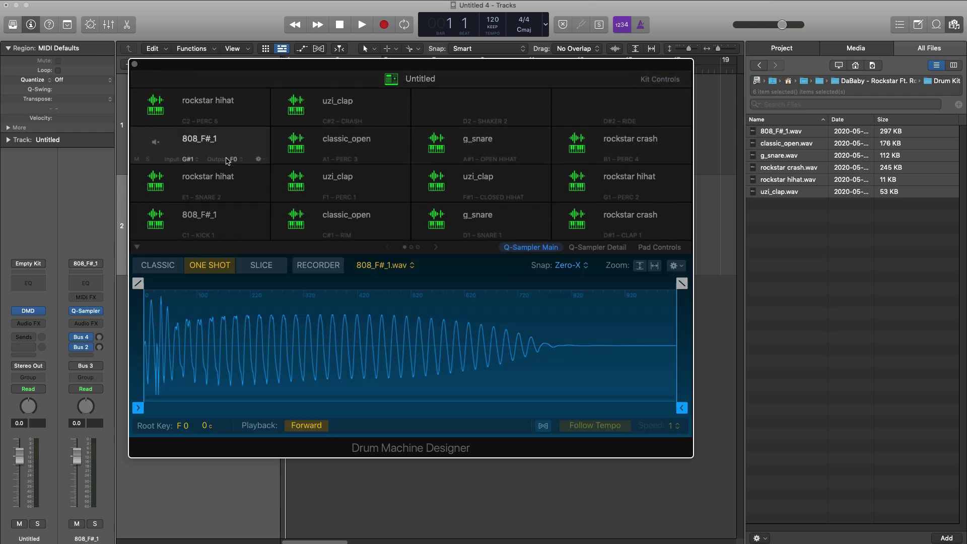
{"action": "left_click", "coordinate": [195, 187]}
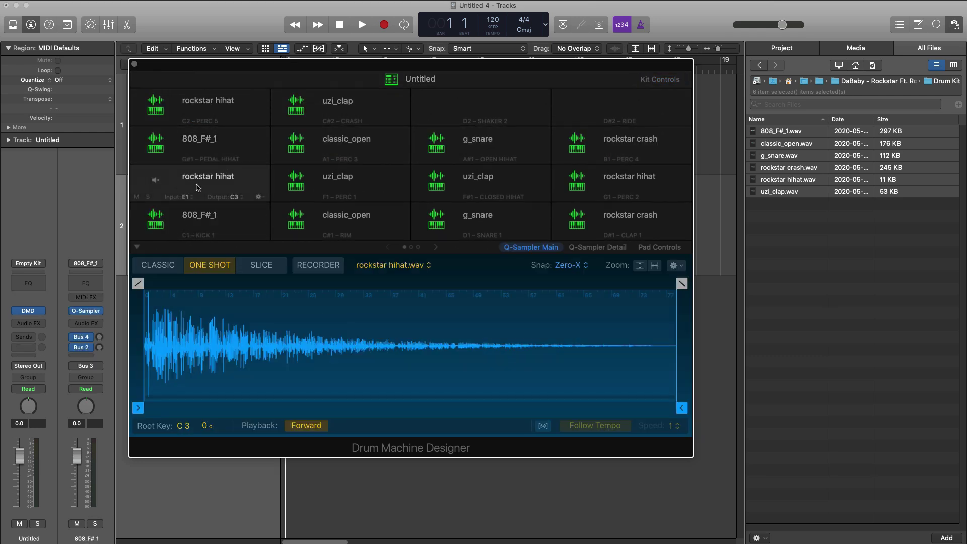
{"action": "left_click", "coordinate": [289, 188]}
{"action": "left_click", "coordinate": [296, 142]}
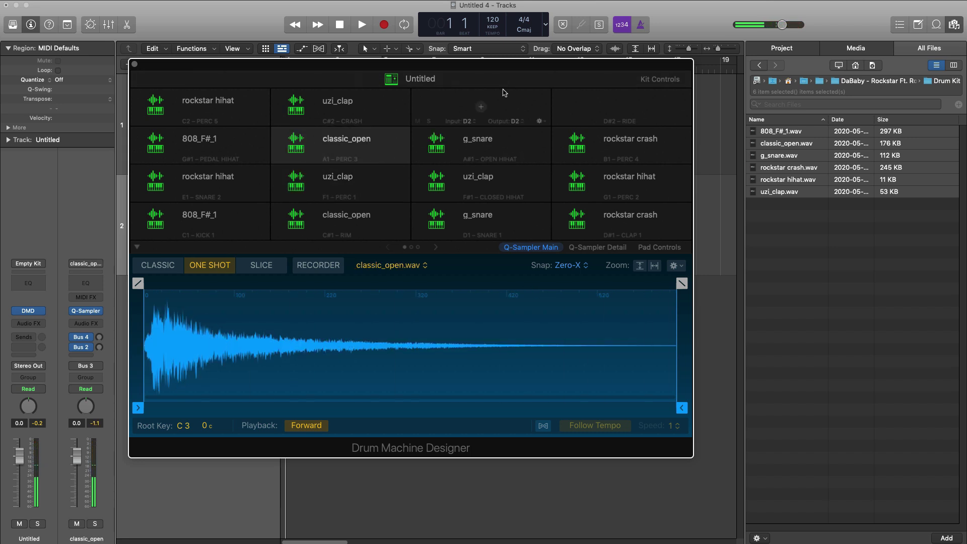
{"action": "left_click_drag", "start_coordinate": [371, 67], "coordinate": [497, 73]}
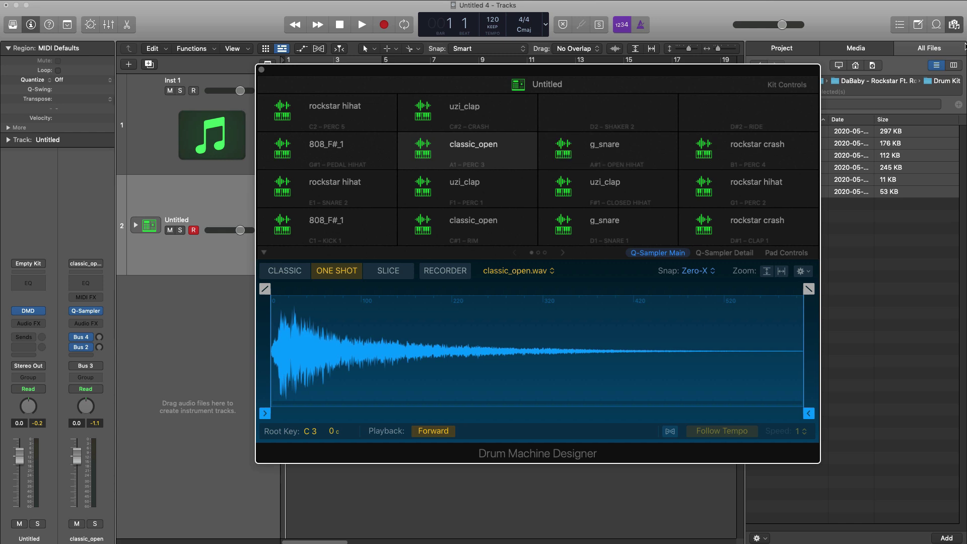
{"action": "left_click", "coordinate": [951, 26]}
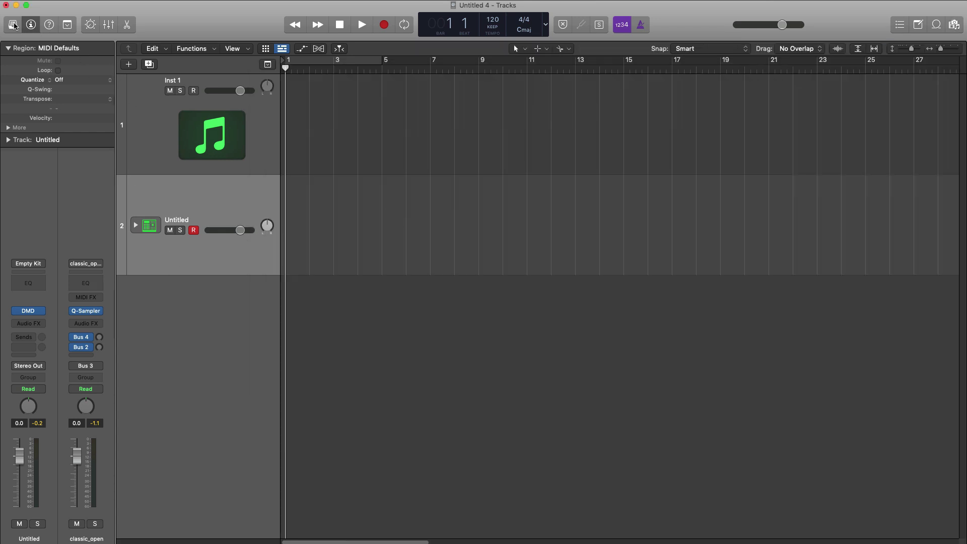
Step: Show the Library's Electronic Drum Kit patches for the Empty Kit track, cancelling a pad-only Save As
{"action": "left_click", "coordinate": [14, 25]}
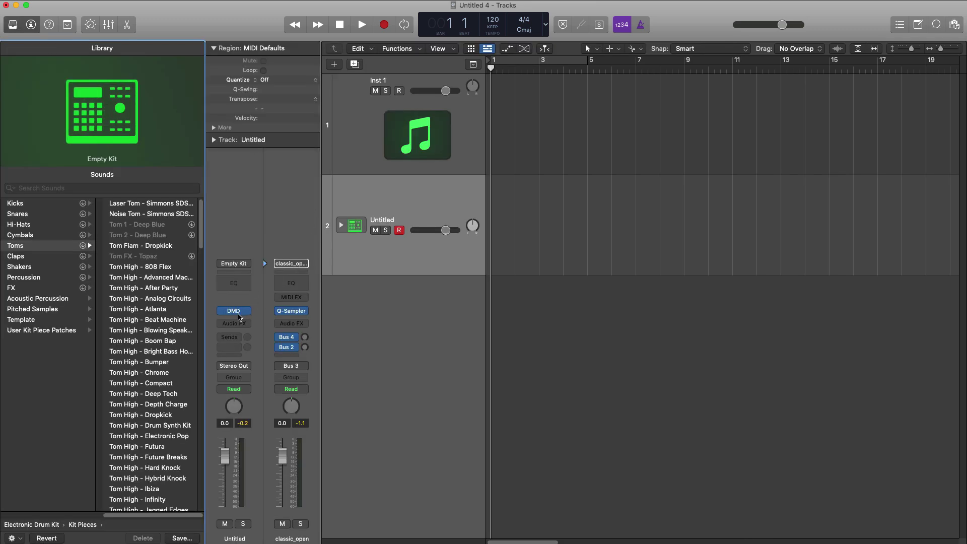
{"action": "left_click", "coordinate": [189, 538]}
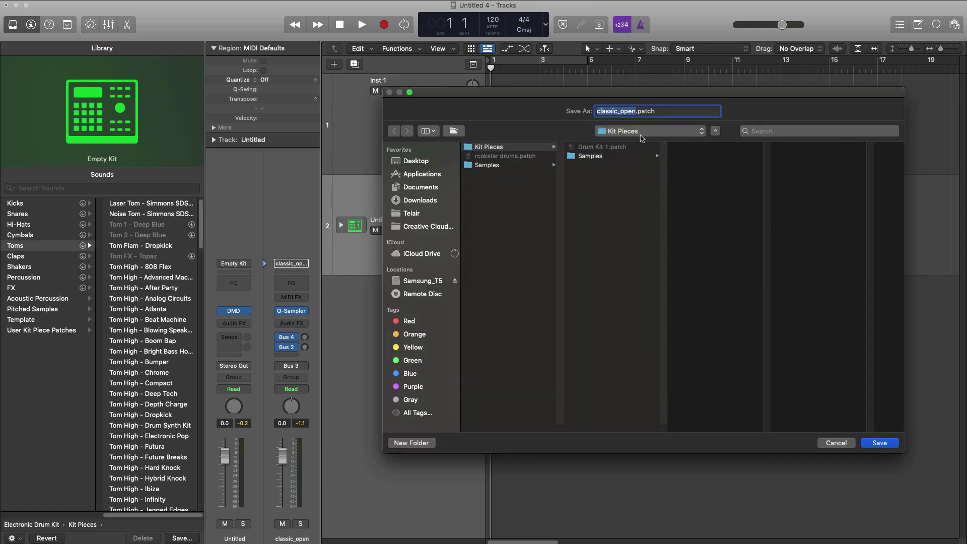
{"action": "left_click", "coordinate": [826, 443]}
{"action": "left_click", "coordinate": [233, 312]}
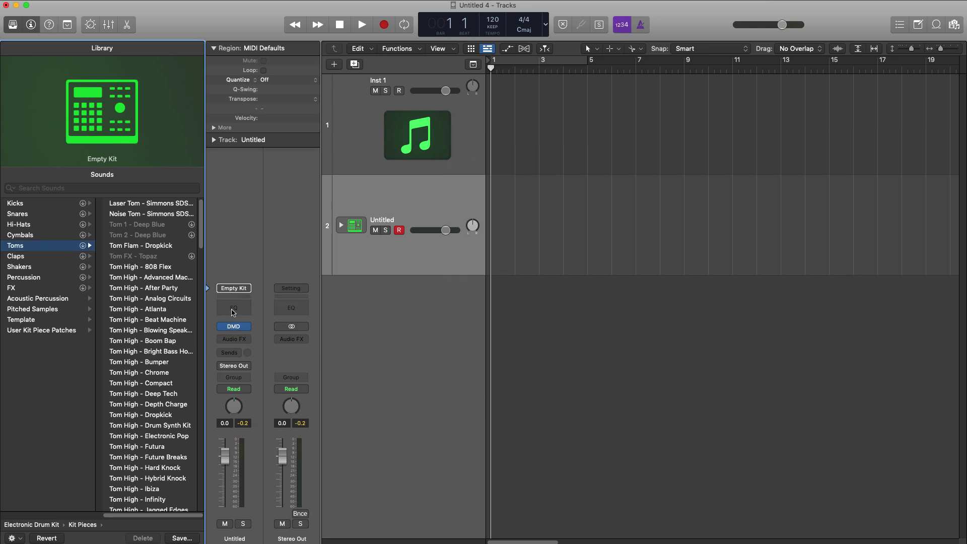
{"action": "scroll", "coordinate": [148, 287], "scroll_direction": "up", "scroll_amount": 3}
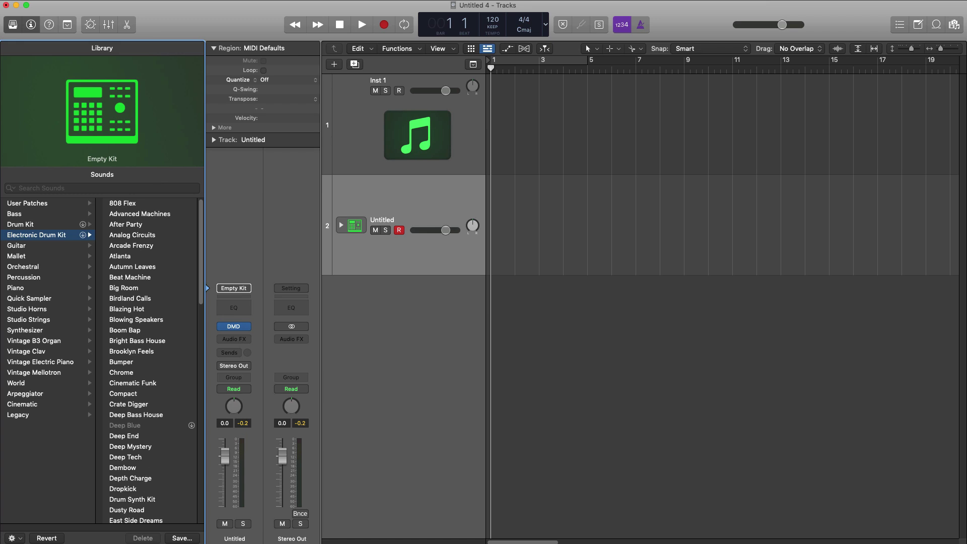
Step: Save the whole kit as a user patch named 'Drum Kit 1'
{"action": "left_click", "coordinate": [182, 538]}
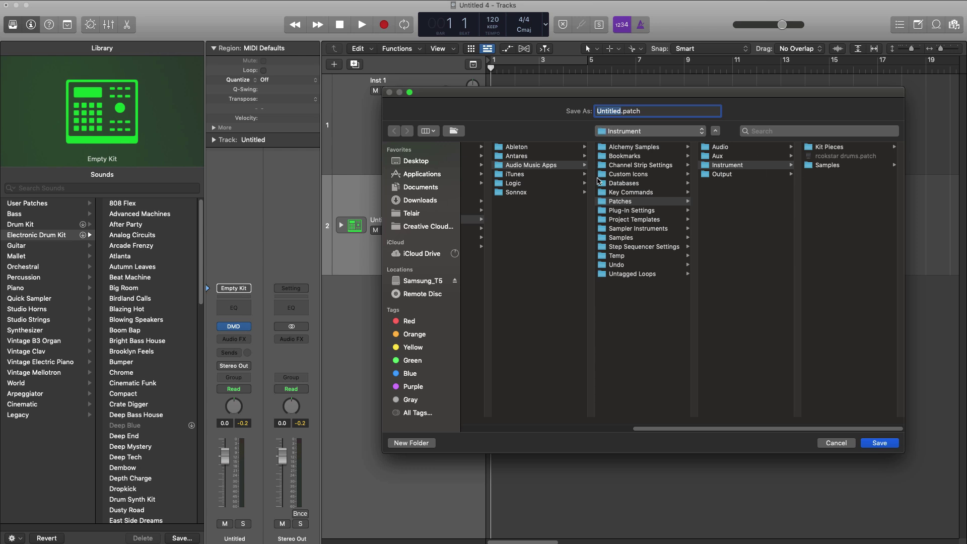
{"action": "type", "text": "Drum Kit 1"}
{"action": "key", "text": "Return"}
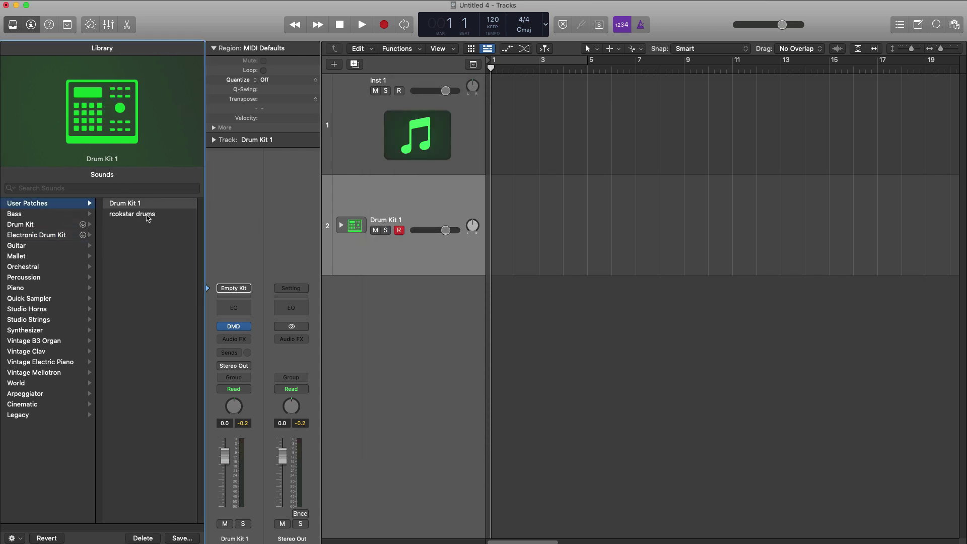
Step: Remove the duplicate Drum Kit 1 track, load the Drum Kit 1 user patch, and show its pads
{"action": "left_click", "coordinate": [421, 210]}
{"action": "key", "text": "BackSpace"}
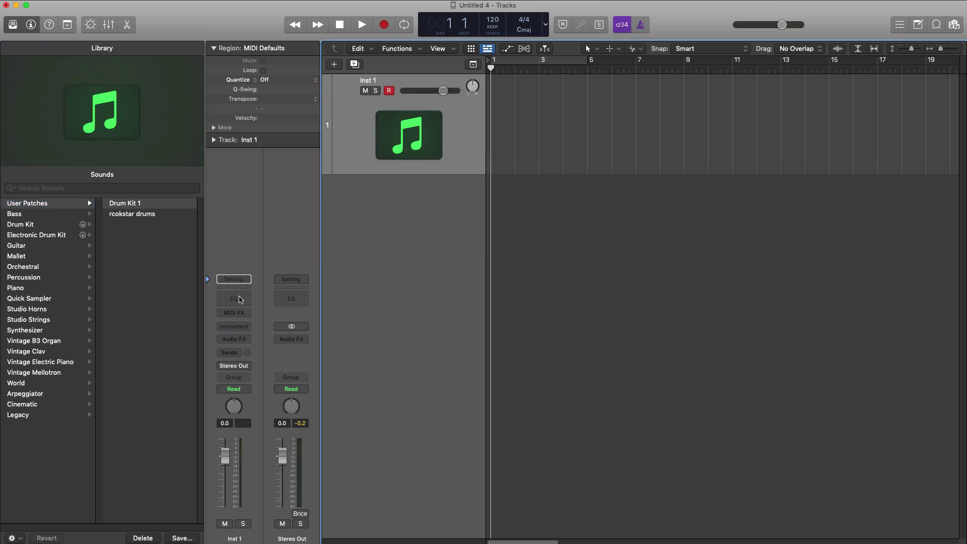
{"action": "left_click", "coordinate": [138, 204]}
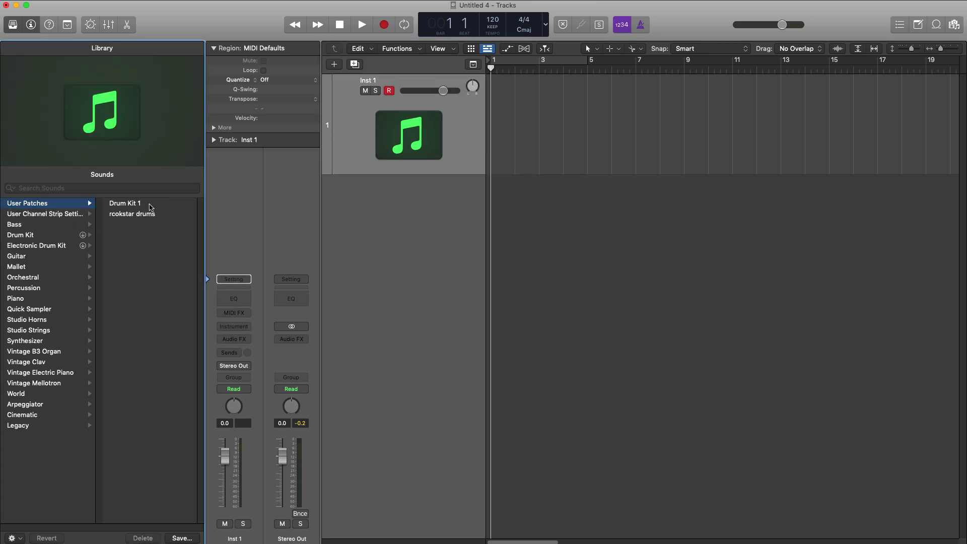
{"action": "left_click", "coordinate": [150, 205]}
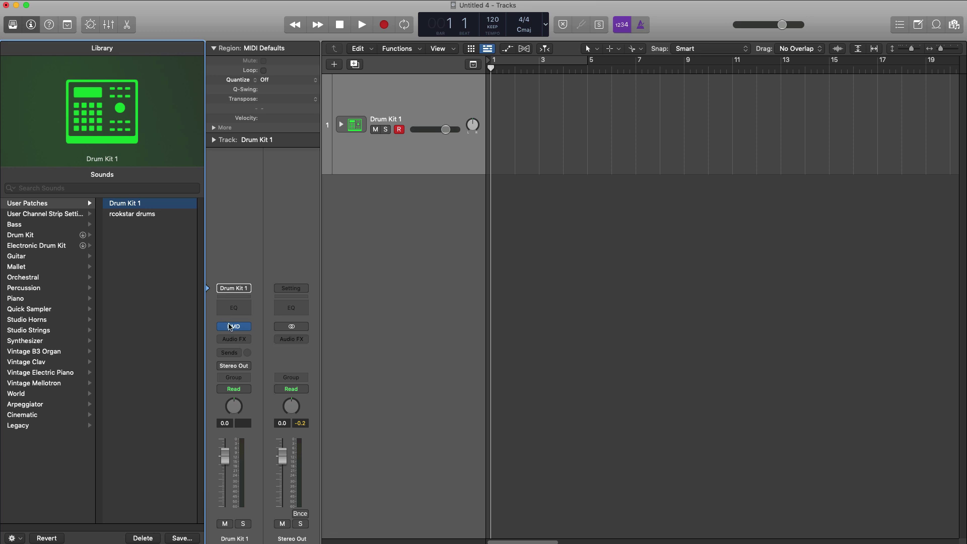
{"action": "left_click", "coordinate": [234, 326]}
{"action": "left_click_drag", "start_coordinate": [423, 73], "coordinate": [635, 102]}
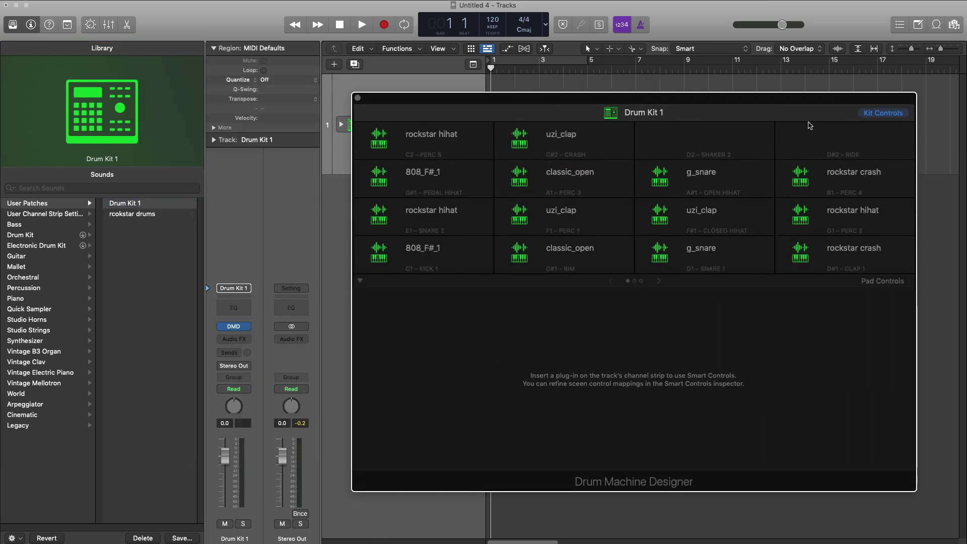
Step: Drop classic_open.wav onto the D2 pad and rockstar crash.wav onto the D#2 pad
{"action": "left_click", "coordinate": [954, 24]}
{"action": "left_click_drag", "start_coordinate": [887, 144], "coordinate": [700, 142]}
{"action": "left_click_drag", "start_coordinate": [787, 143], "coordinate": [519, 137]}
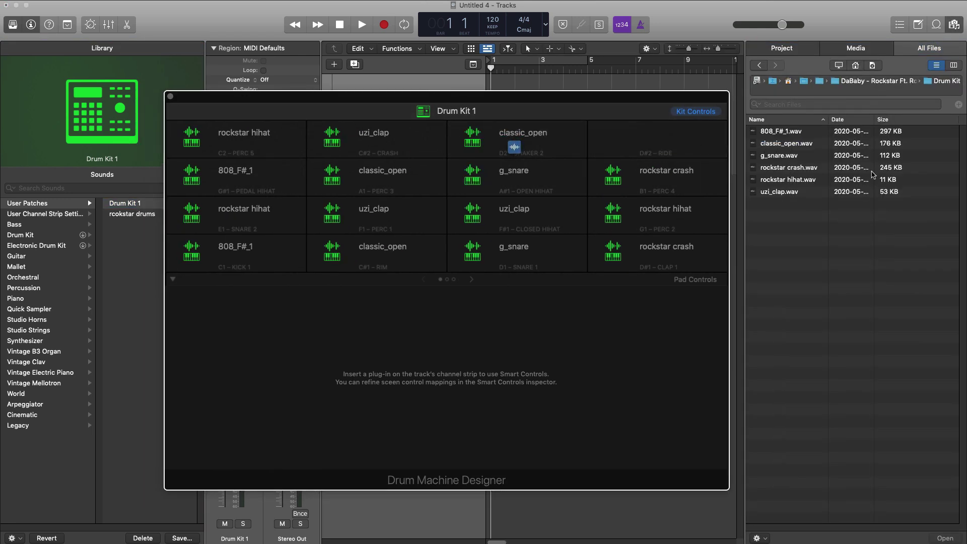
{"action": "left_click_drag", "start_coordinate": [789, 171], "coordinate": [634, 137]}
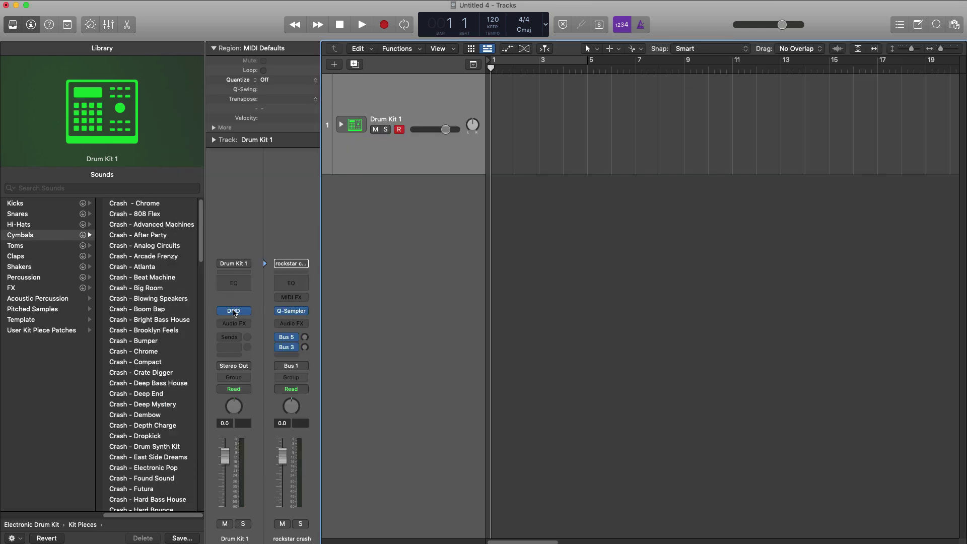
Step: Overwrite the Drum Kit 1 user patch with the updated kit, confirming the replacement
{"action": "left_click", "coordinate": [234, 312]}
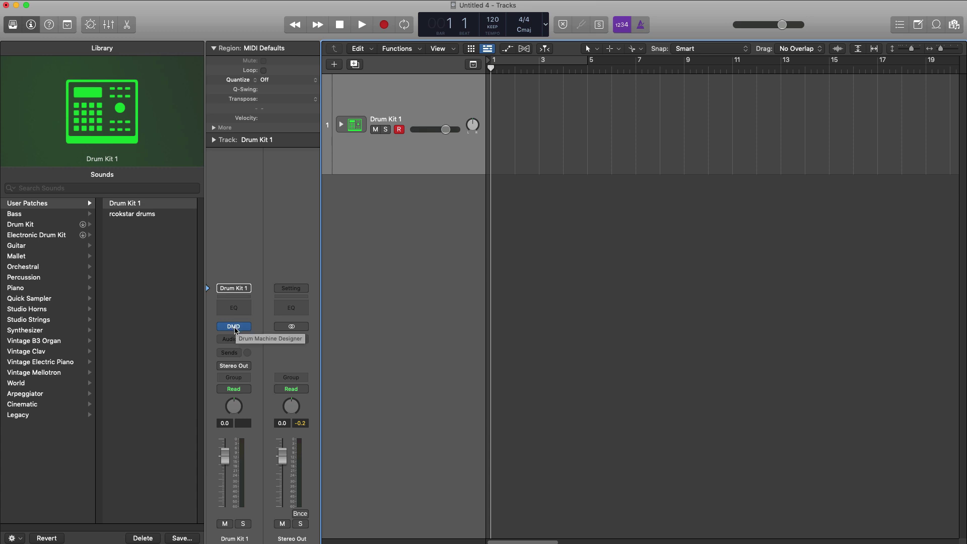
{"action": "left_click", "coordinate": [182, 538]}
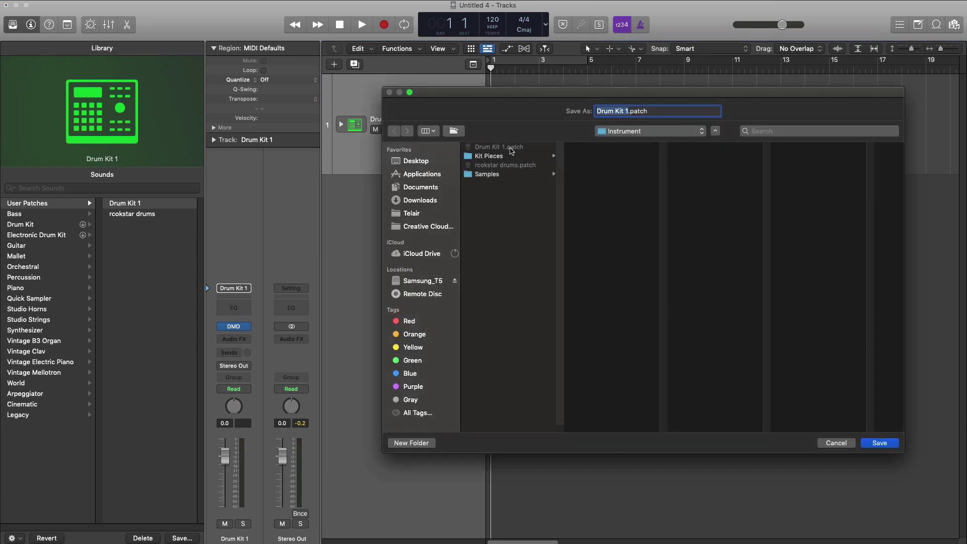
{"action": "left_click", "coordinate": [883, 443]}
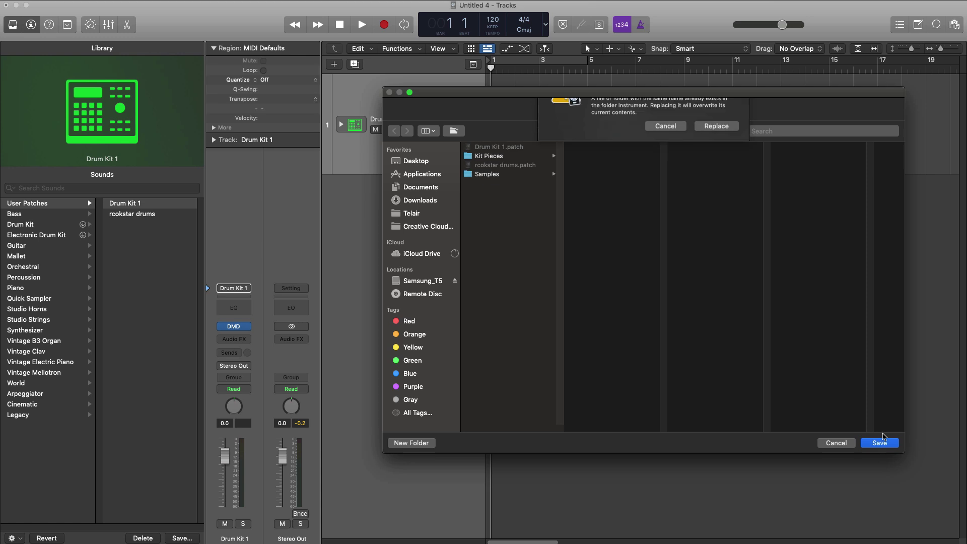
{"action": "left_click", "coordinate": [717, 158]}
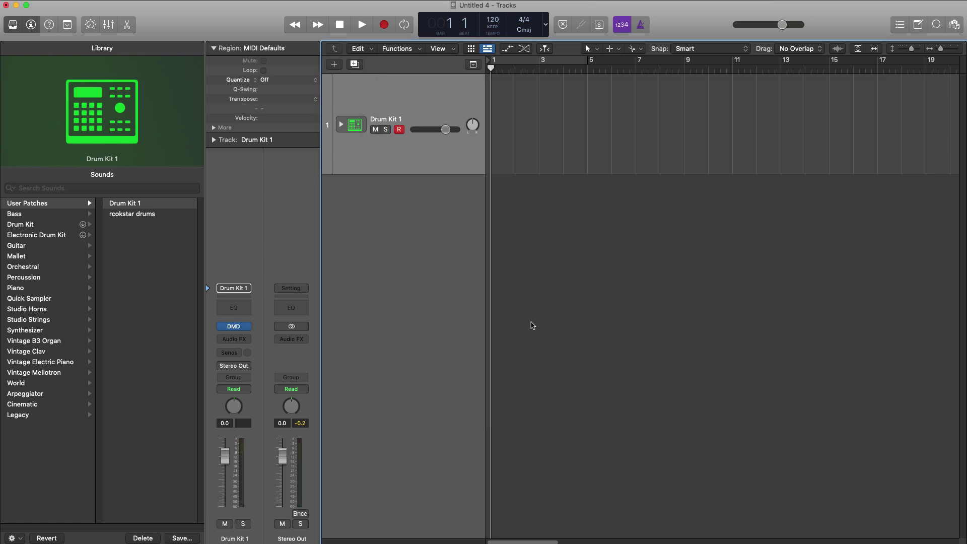
Step: Create a new empty Software Instrument track
{"action": "key", "text": "super+BackSpace"}
{"action": "double_click", "coordinate": [378, 104]}
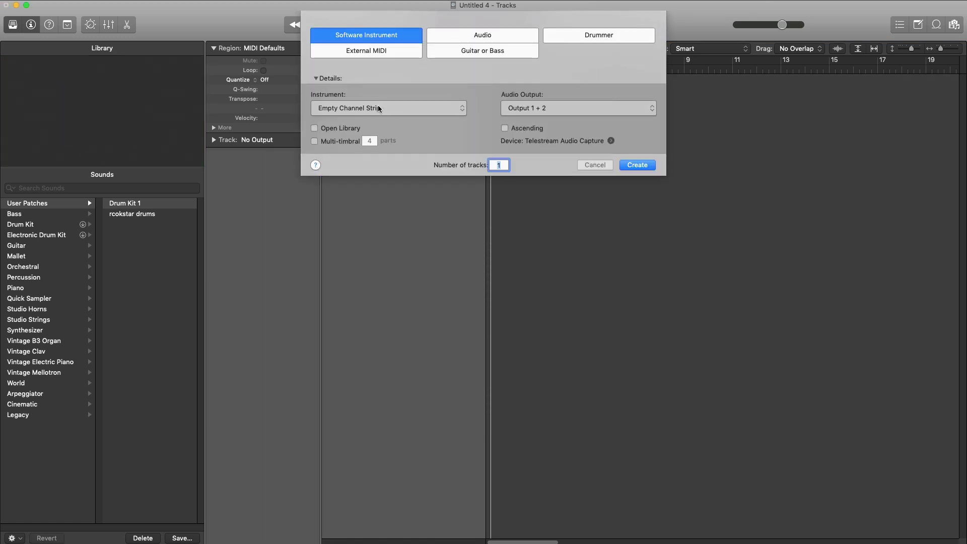
{"action": "key", "text": "Return"}
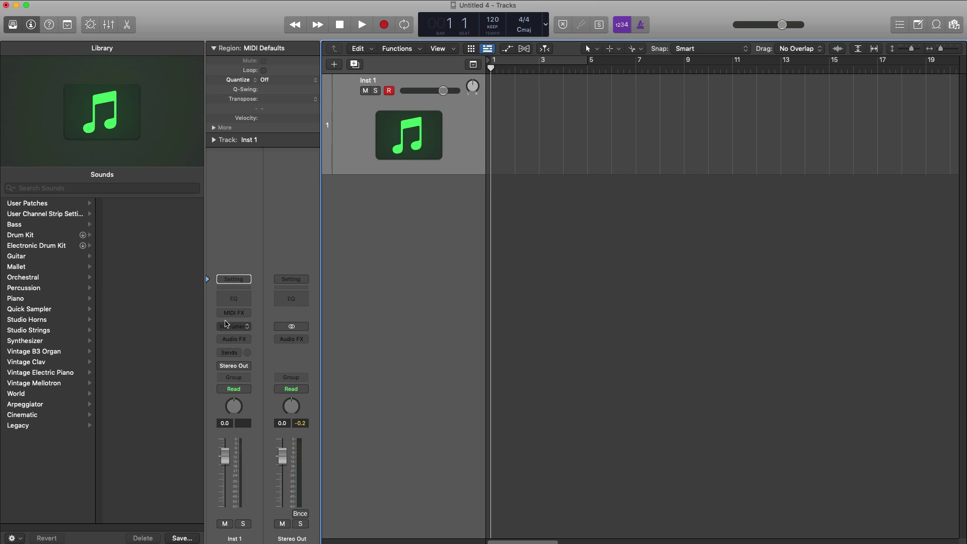
Step: Load the Drum Kit 1 user patch and verify all sixteen pads still have samples
{"action": "left_click", "coordinate": [52, 206]}
{"action": "left_click", "coordinate": [130, 203]}
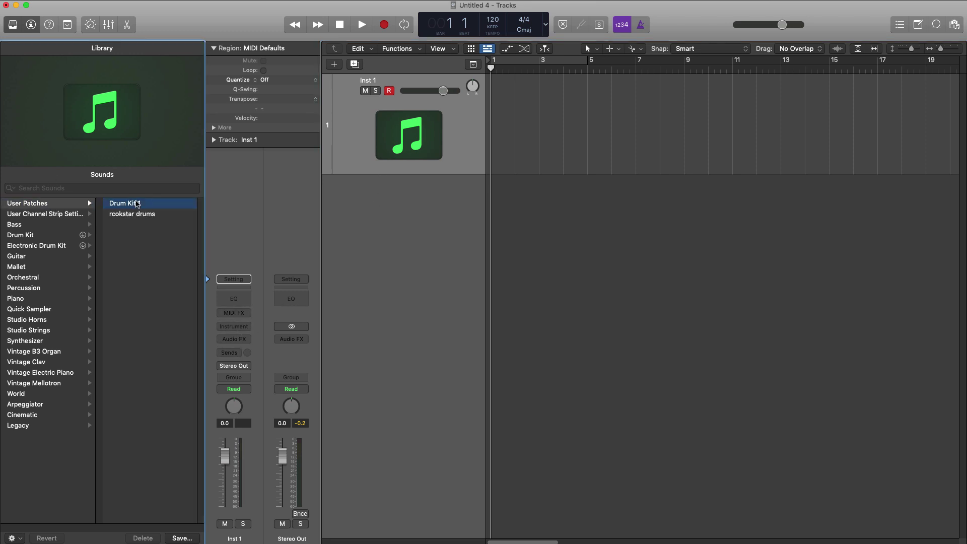
{"action": "left_click", "coordinate": [241, 327]}
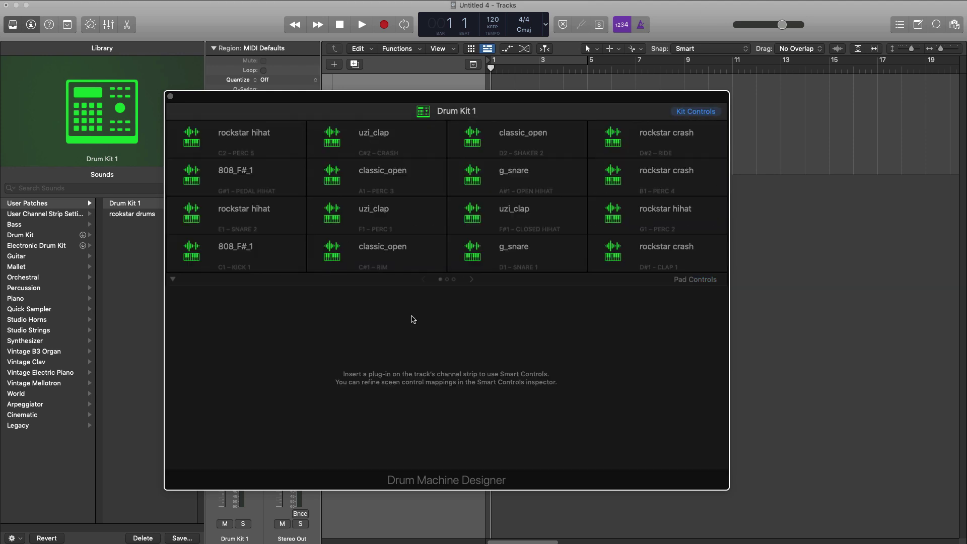
{"action": "left_click", "coordinate": [171, 96]}
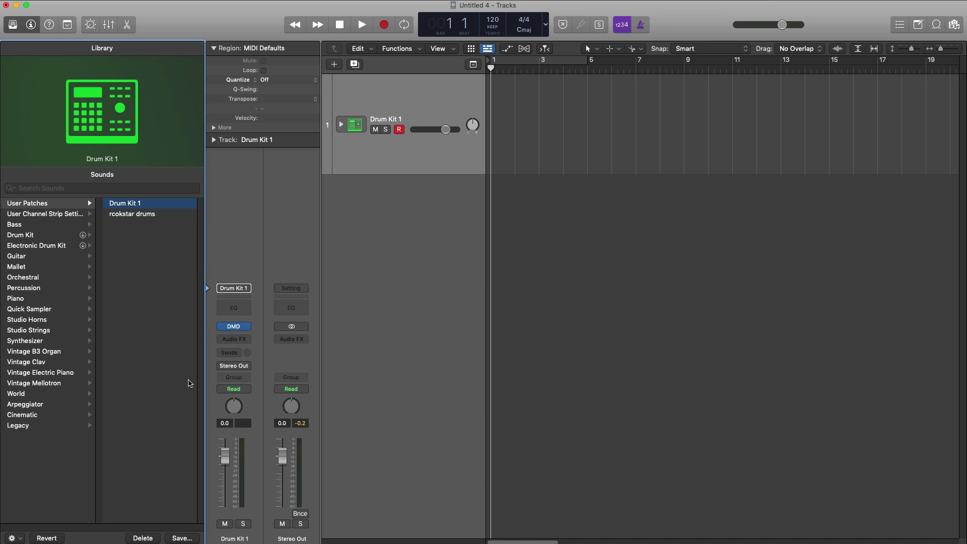
Step: Save Drum Kit 1 into a newly created 'Drum Kits' folder in User Patches
{"action": "left_click", "coordinate": [184, 539]}
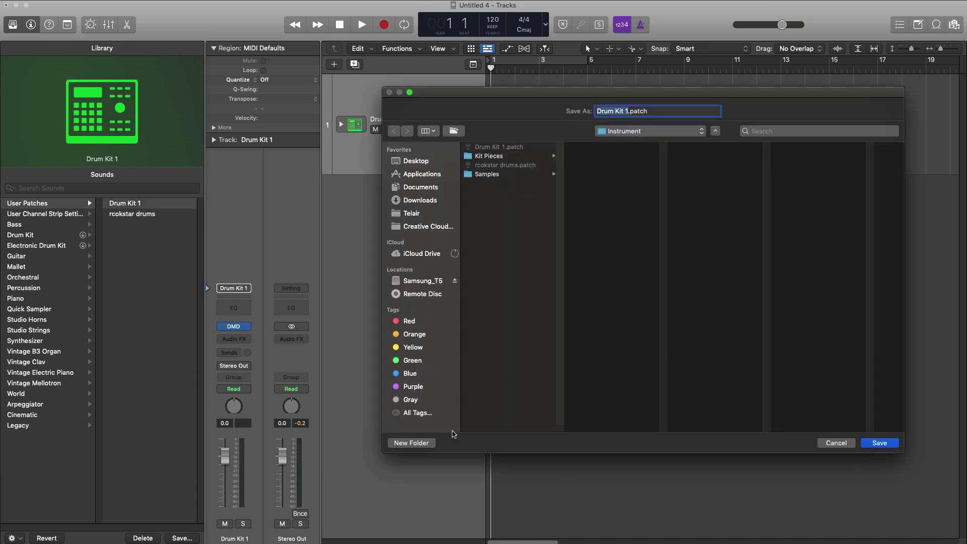
{"action": "left_click", "coordinate": [410, 444]}
{"action": "type", "text": "Drum Kits"}
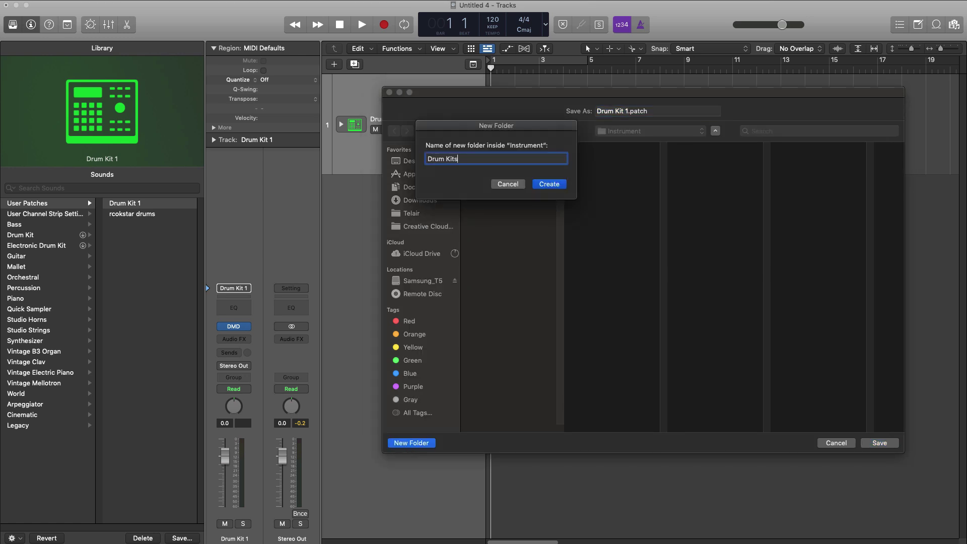
{"action": "key", "text": "Return"}
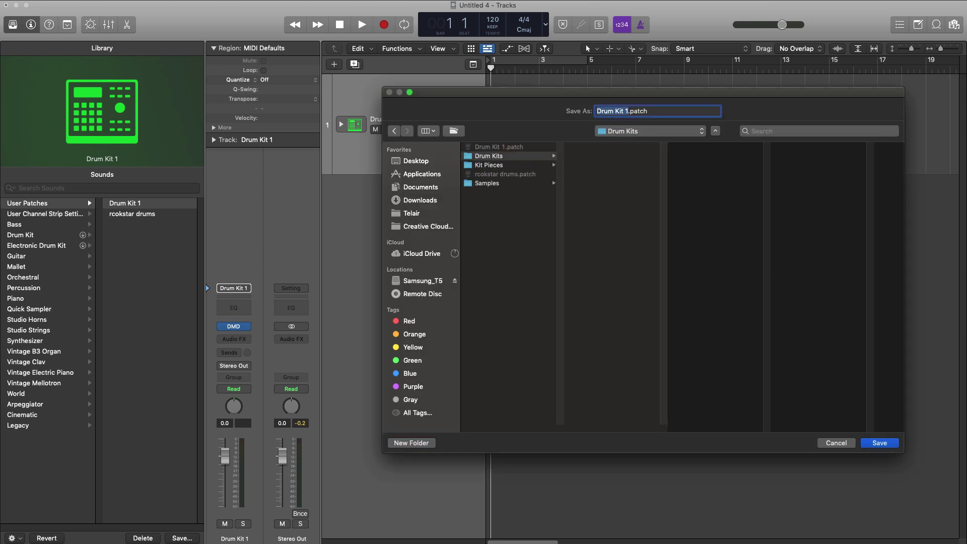
{"action": "left_click", "coordinate": [880, 443]}
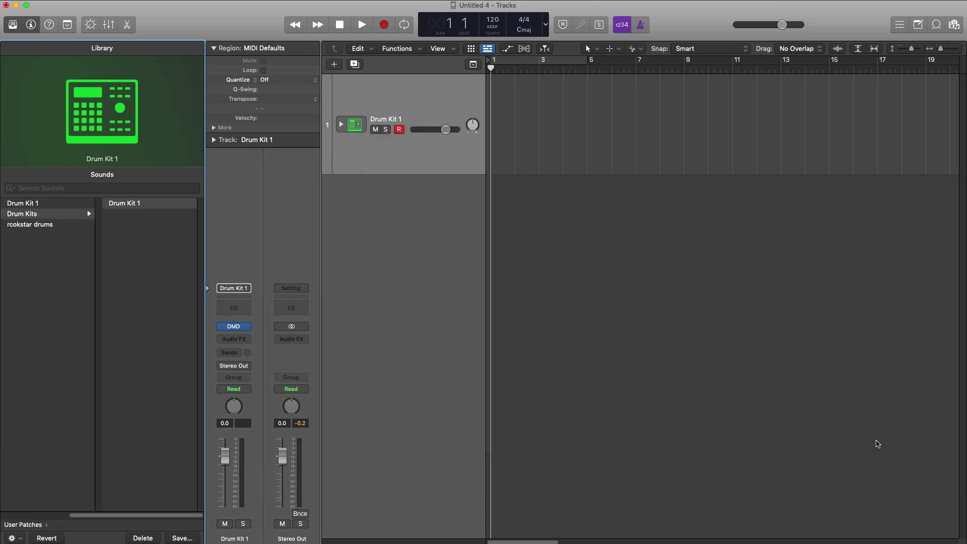
Step: Load Drum Kit 1 from User Patches > Drum Kits and show its sixteen-pad Drum Machine Designer grid
{"action": "scroll", "coordinate": [160, 412], "scroll_direction": "left", "scroll_amount": 3}
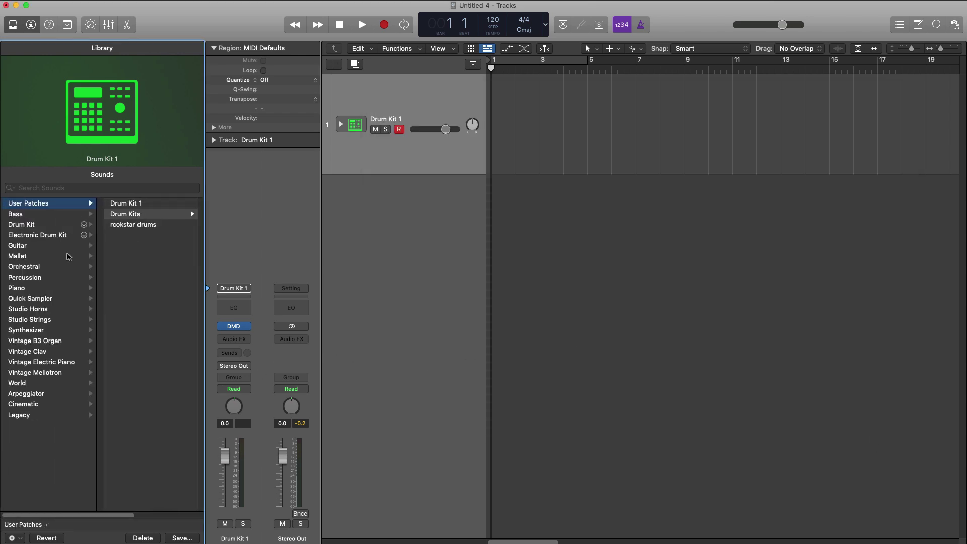
{"action": "left_click", "coordinate": [134, 216]}
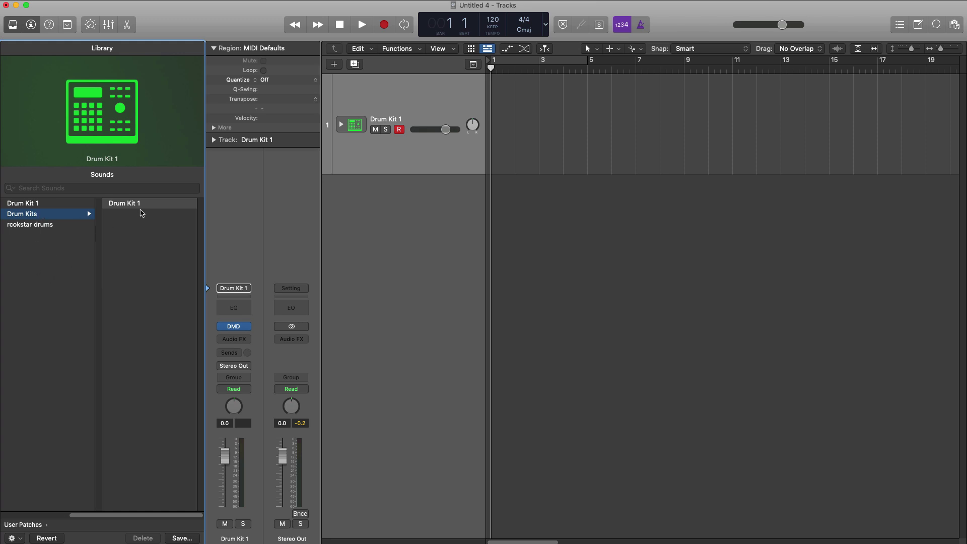
{"action": "left_click", "coordinate": [142, 203]}
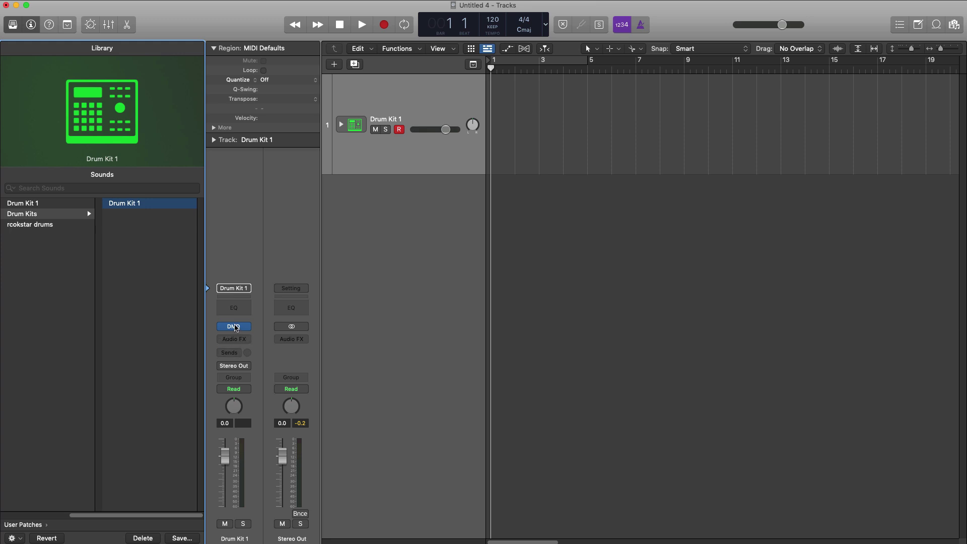
{"action": "left_click", "coordinate": [233, 327]}
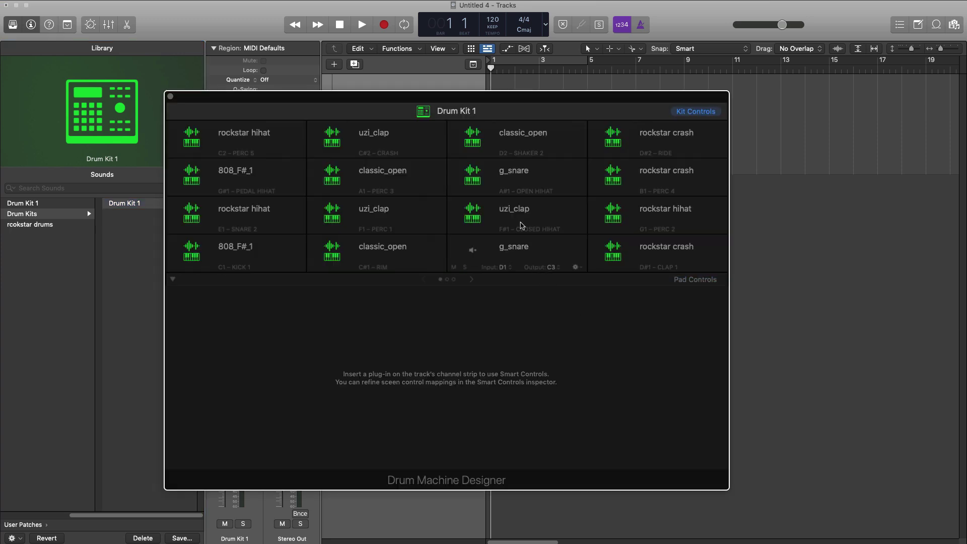
{"action": "left_click_drag", "start_coordinate": [491, 96], "coordinate": [524, 67]}
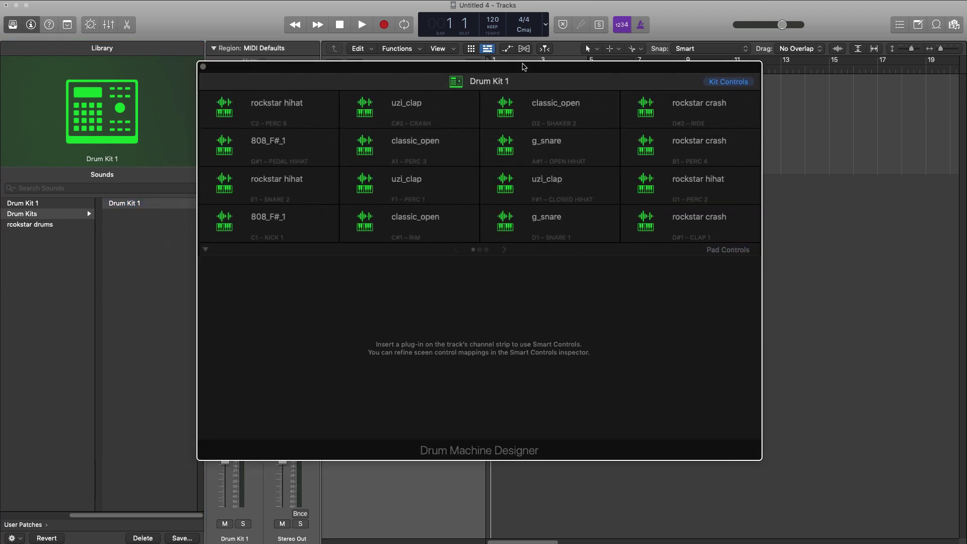